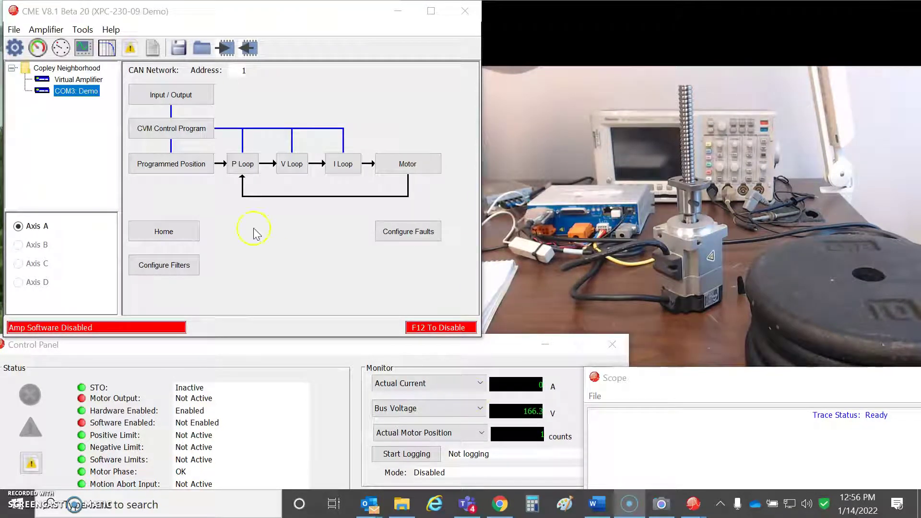
Step the setup wizard through Motor Options, Feedback Options and Motor Feedback to Encoder Error Filter, checking single-turn bits to ignore.
{"action": "left_click", "coordinate": [15, 47]}
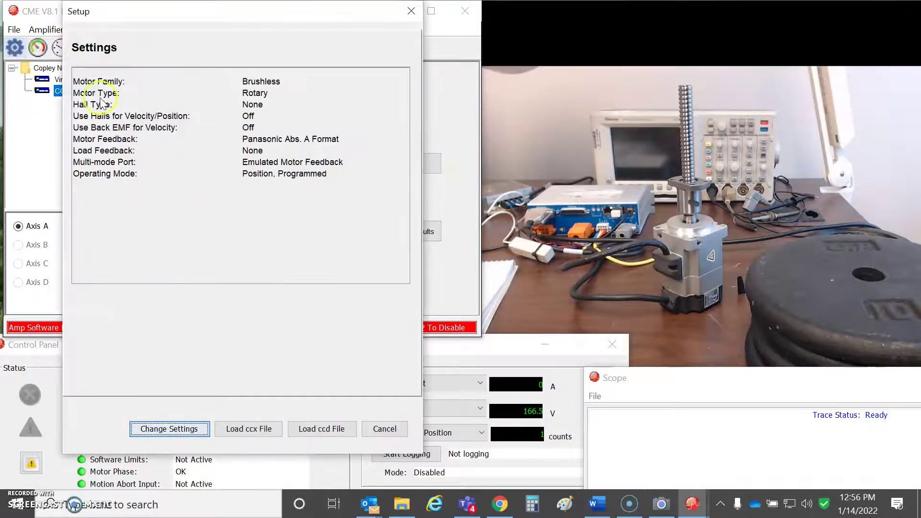
{"action": "left_click", "coordinate": [185, 429]}
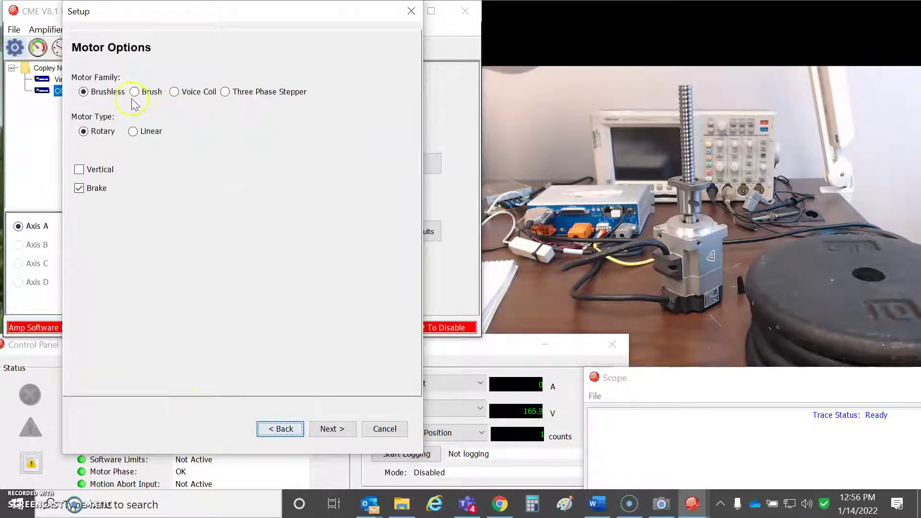
{"action": "left_click", "coordinate": [331, 429]}
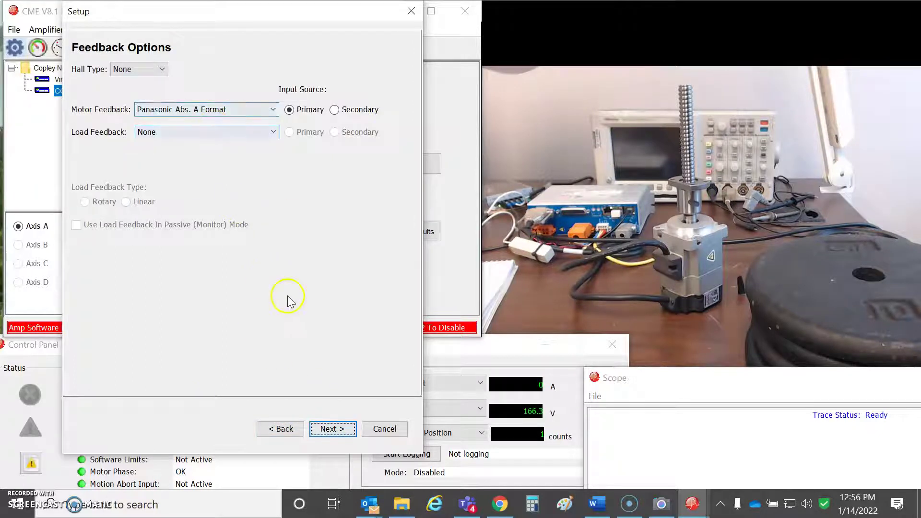
{"action": "left_click", "coordinate": [347, 431]}
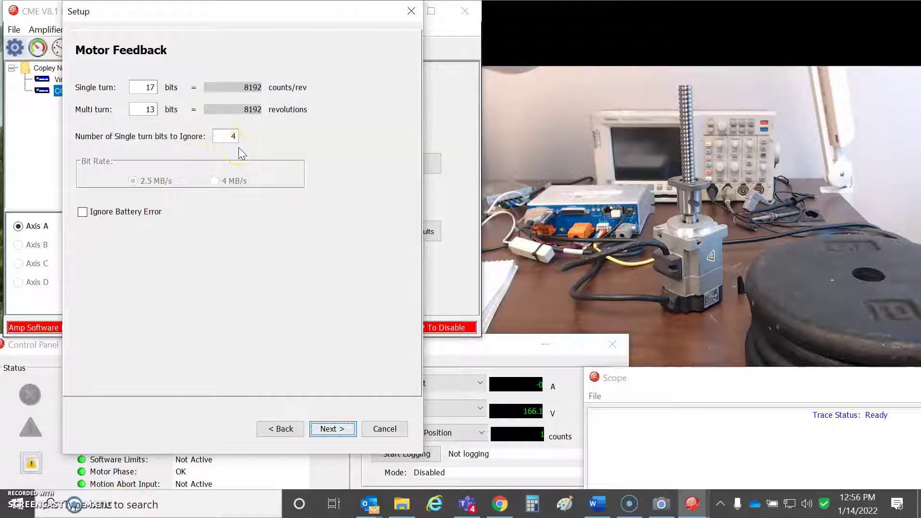
{"action": "left_click", "coordinate": [234, 135]}
{"action": "left_click", "coordinate": [333, 428]}
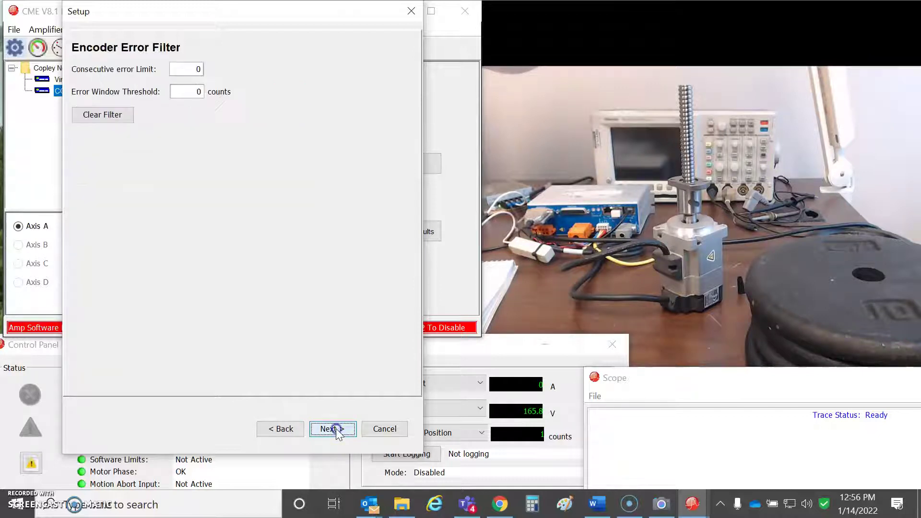
Check the Brake/Stop values: 100 ms delay, 6.4 rpm activation velocity, 150 ms PWM delay.
{"action": "left_click", "coordinate": [333, 428]}
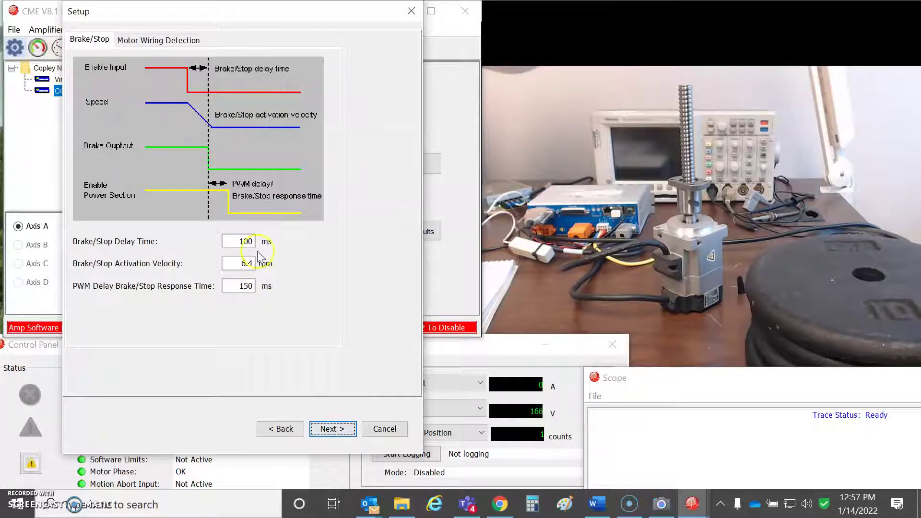
{"action": "left_click", "coordinate": [240, 241]}
{"action": "left_click", "coordinate": [250, 264]}
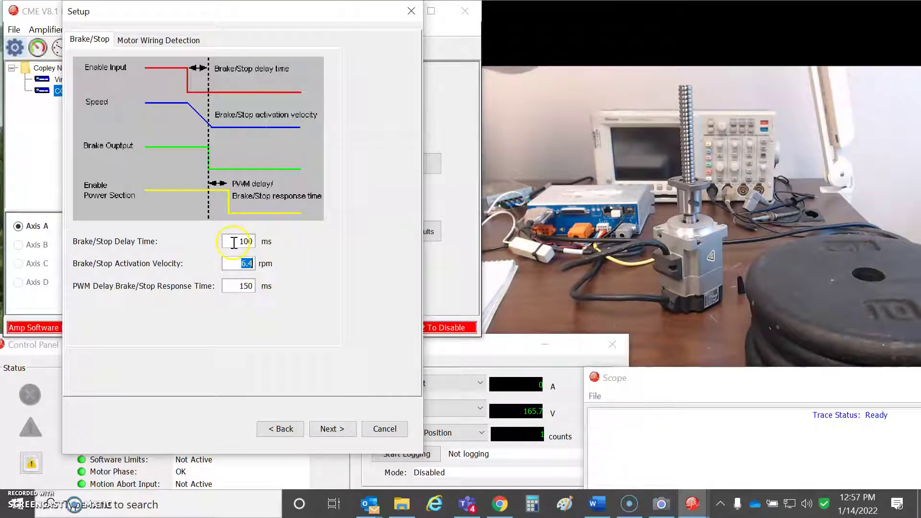
{"action": "left_click_drag", "start_coordinate": [234, 243], "coordinate": [260, 252]}
{"action": "left_click", "coordinate": [235, 266]}
{"action": "left_click_drag", "start_coordinate": [236, 266], "coordinate": [264, 278]}
{"action": "left_click", "coordinate": [242, 288]}
{"action": "left_click_drag", "start_coordinate": [239, 286], "coordinate": [263, 290]}
Pass Operating Mode (Position, Software Programmed) and Miscellaneous Options, then finish and save to amplifier flash.
{"action": "left_click", "coordinate": [340, 431]}
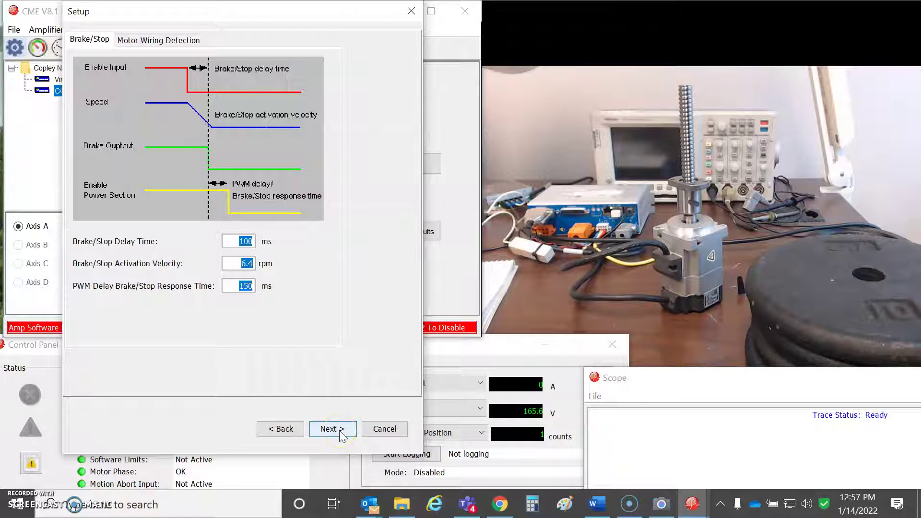
{"action": "left_click", "coordinate": [339, 431]}
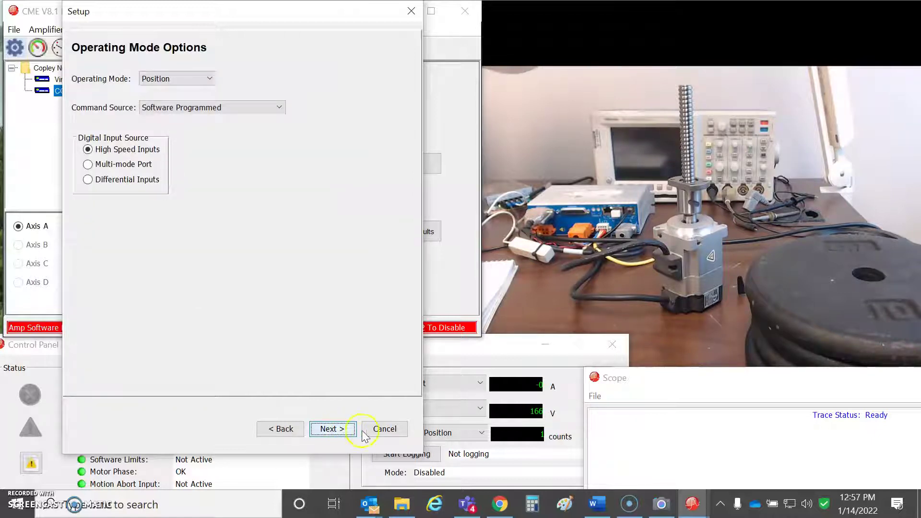
{"action": "left_click", "coordinate": [337, 430]}
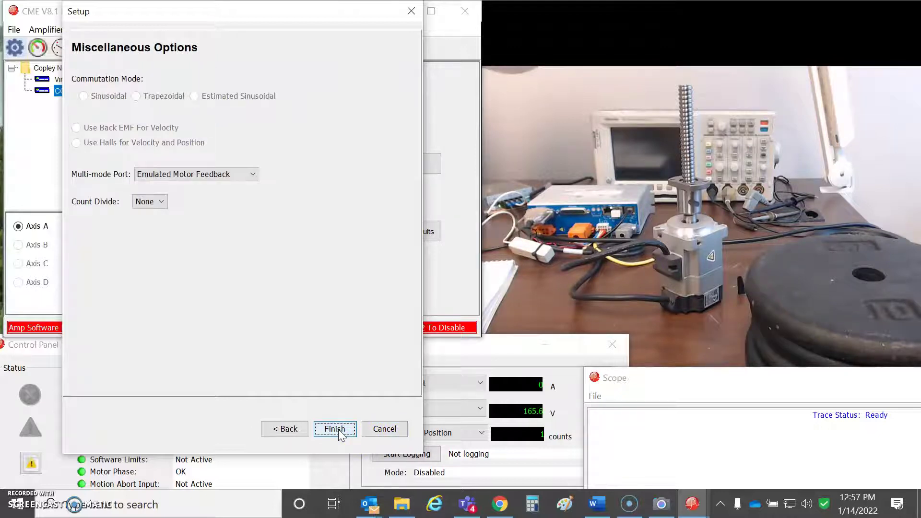
{"action": "left_click", "coordinate": [336, 430]}
{"action": "left_click", "coordinate": [263, 197]}
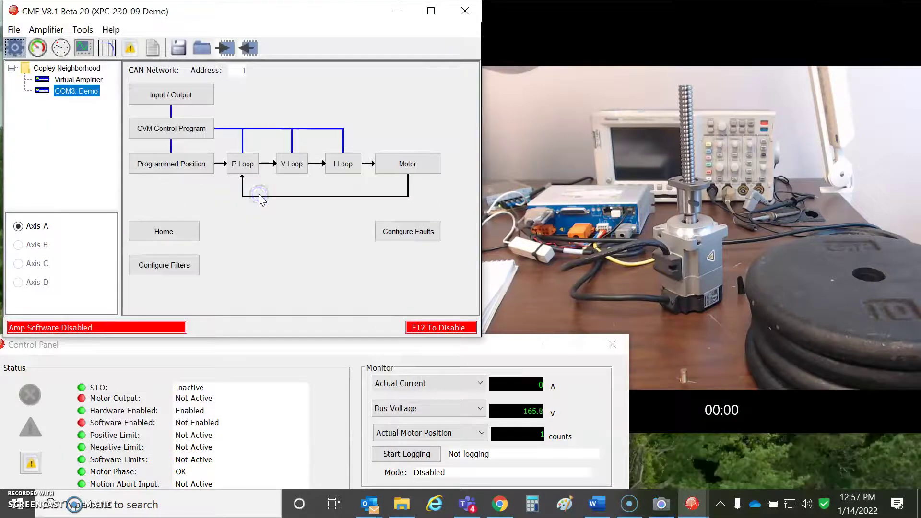
{"action": "left_click", "coordinate": [402, 168]}
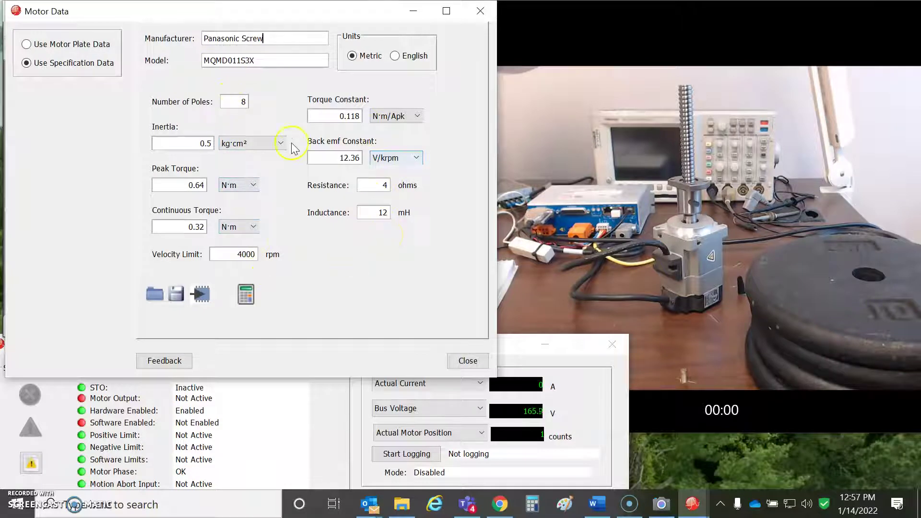
{"action": "left_click", "coordinate": [401, 158]}
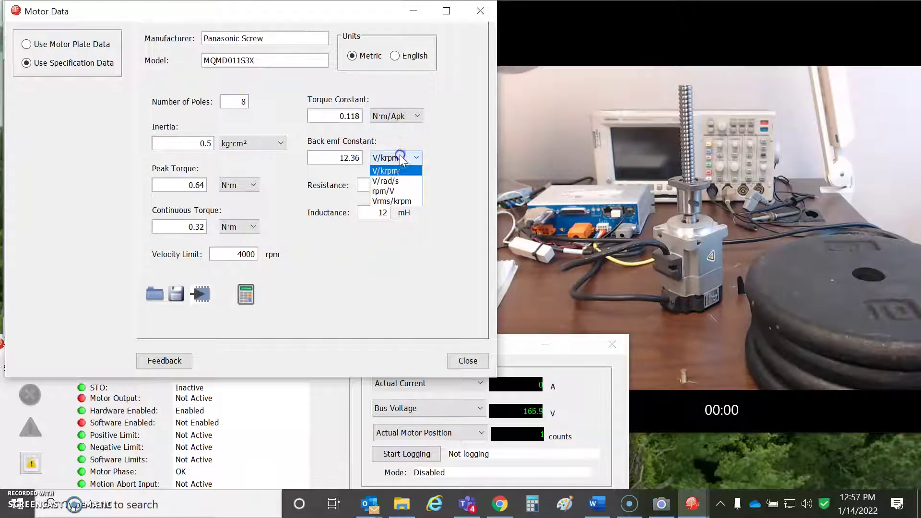
{"action": "left_click", "coordinate": [401, 181]}
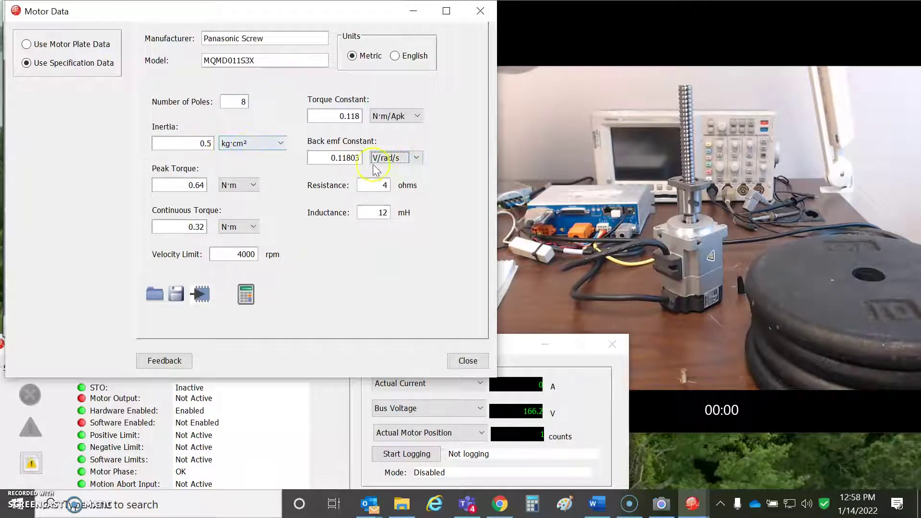
{"action": "left_click", "coordinate": [401, 164]}
{"action": "left_click", "coordinate": [398, 172]}
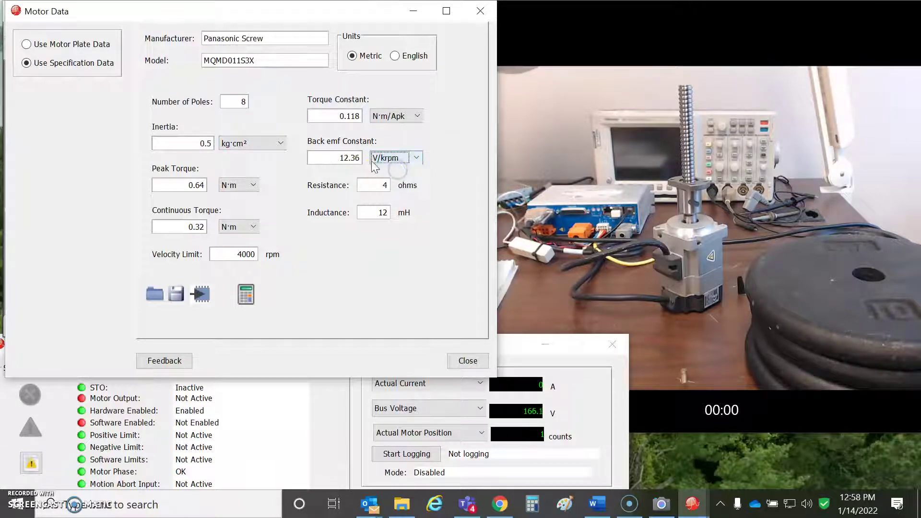
{"action": "left_click", "coordinate": [348, 157]}
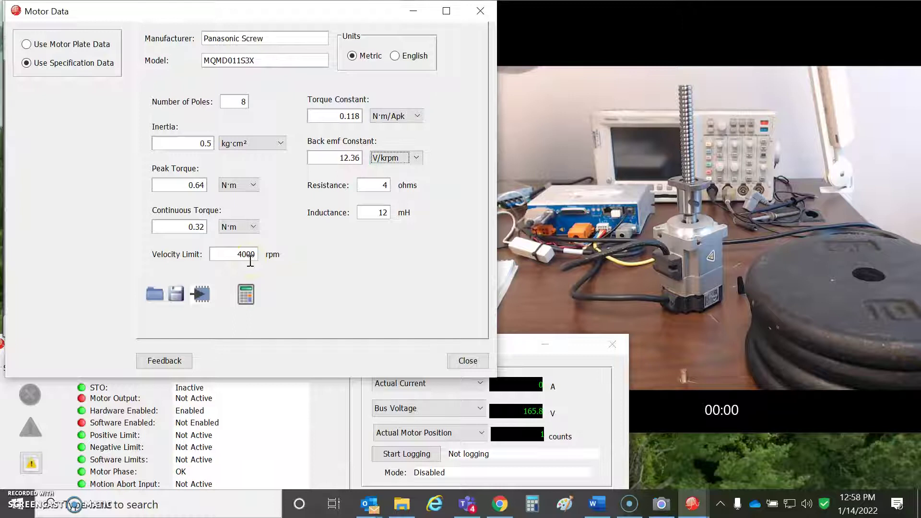
{"action": "left_click", "coordinate": [487, 15]}
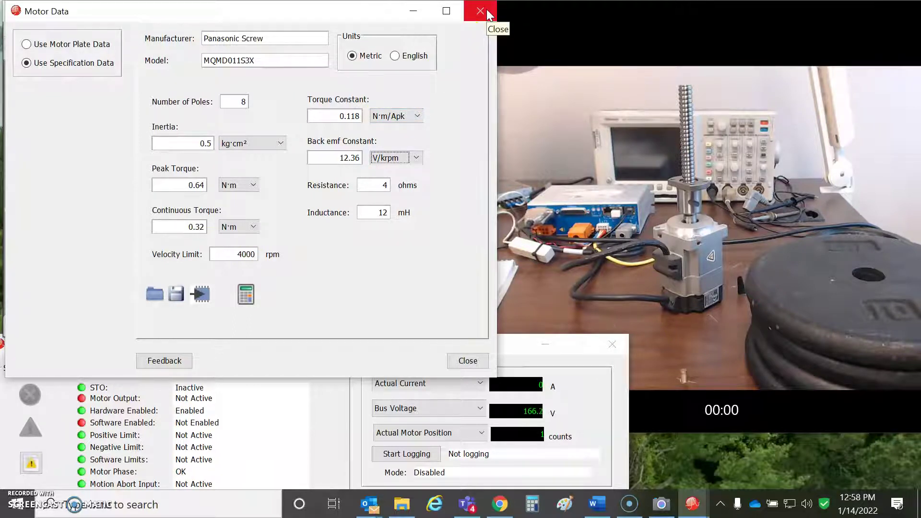
Review the velocity loop limit, then raise the Control Panel to show more status rows.
{"action": "left_click", "coordinate": [487, 14]}
{"action": "left_click", "coordinate": [293, 162]}
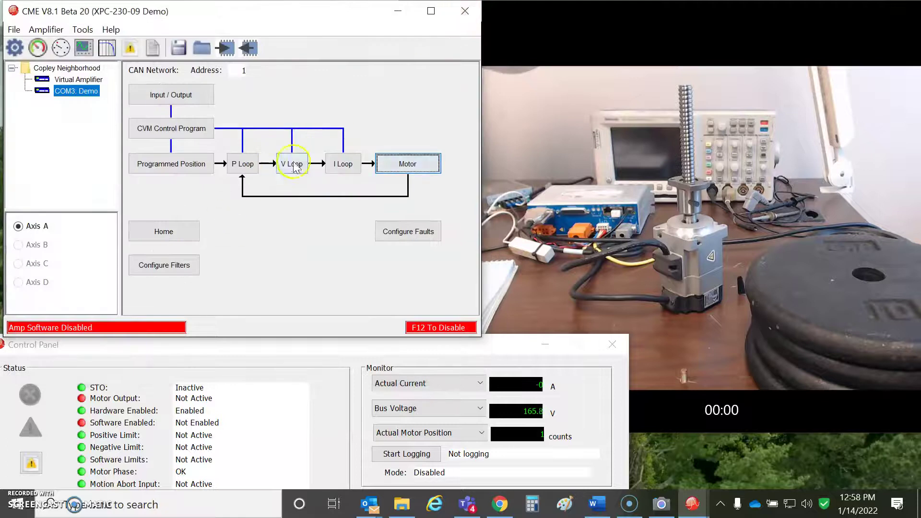
{"action": "left_click", "coordinate": [105, 251]}
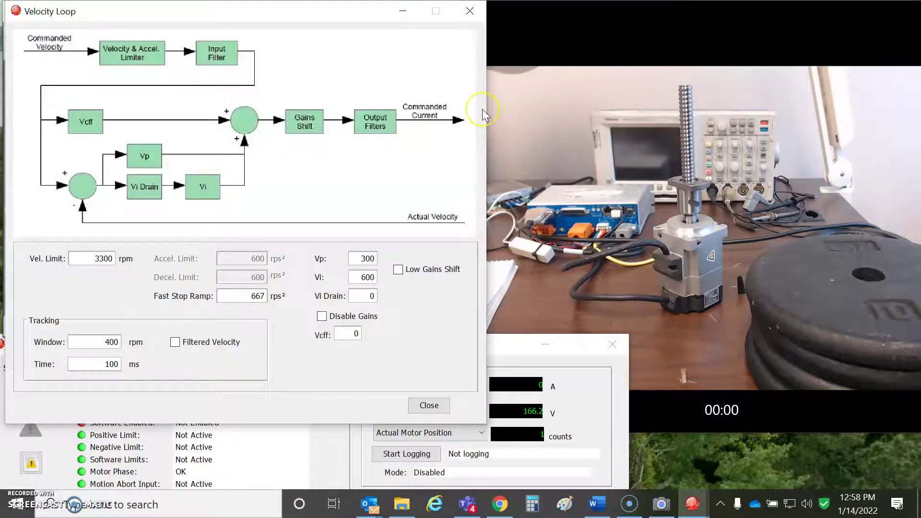
{"action": "left_click", "coordinate": [470, 8]}
{"action": "mouse_move", "coordinate": [464, 348]}
{"action": "left_mouse_down"}
{"action": "mouse_move", "coordinate": [478, 317]}
{"action": "mouse_move", "coordinate": [476, 335]}
{"action": "left_mouse_up"}
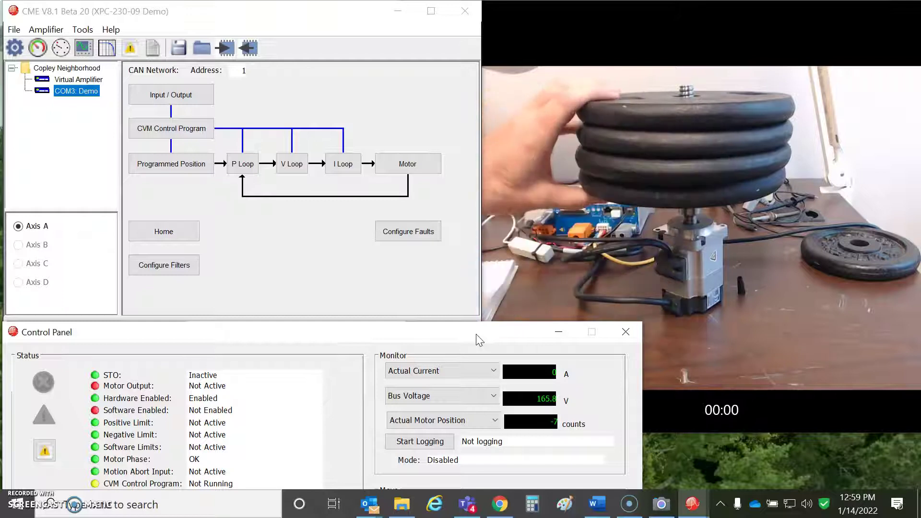
In the Scope, run the repeating 8192-count S-curve profile move, then stop it and cancel the trace.
{"action": "left_click", "coordinate": [88, 54]}
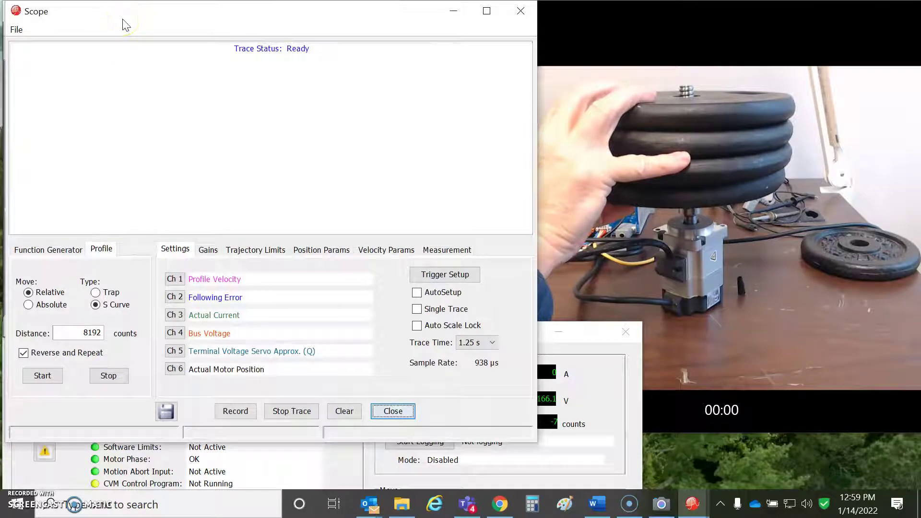
{"action": "left_click", "coordinate": [558, 349]}
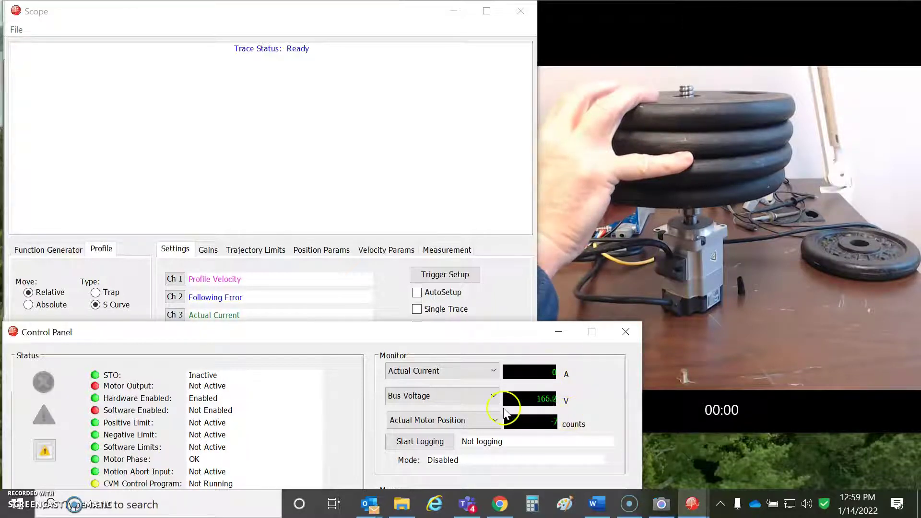
{"action": "left_click", "coordinate": [296, 210]}
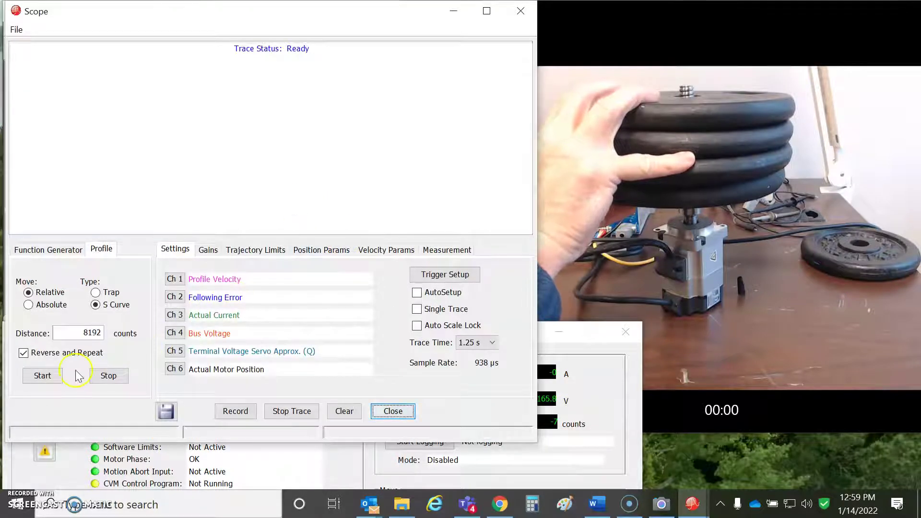
{"action": "left_click", "coordinate": [37, 374]}
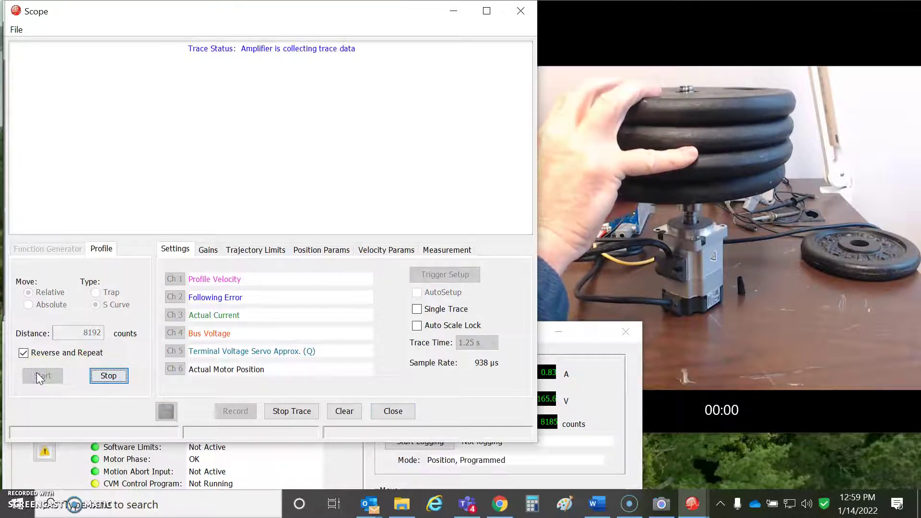
{"action": "left_click", "coordinate": [106, 378]}
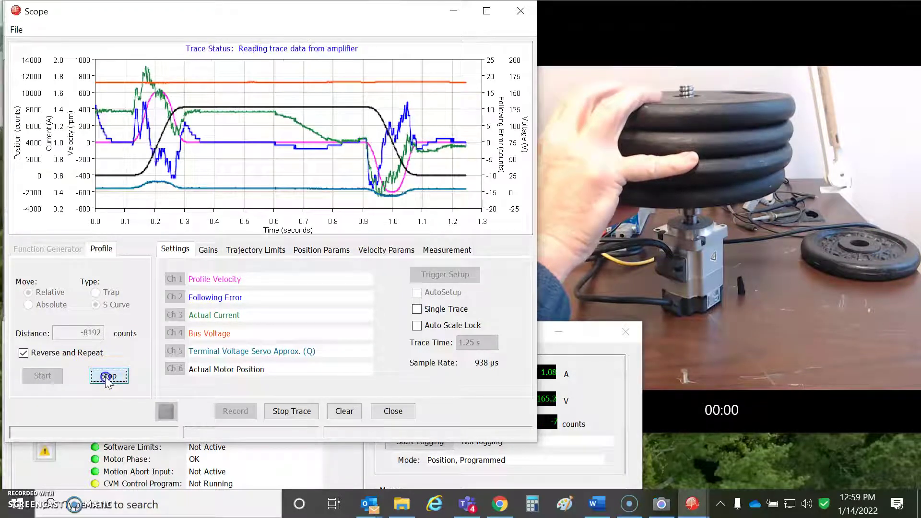
{"action": "left_click", "coordinate": [282, 467]}
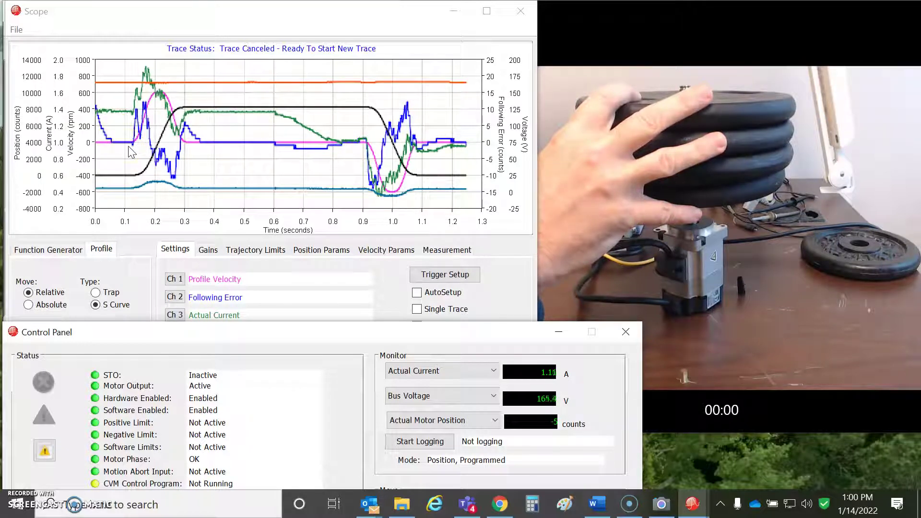
Move the Scope with its canceled S-curve trace right and down to reveal the main window.
{"action": "left_click", "coordinate": [130, 152]}
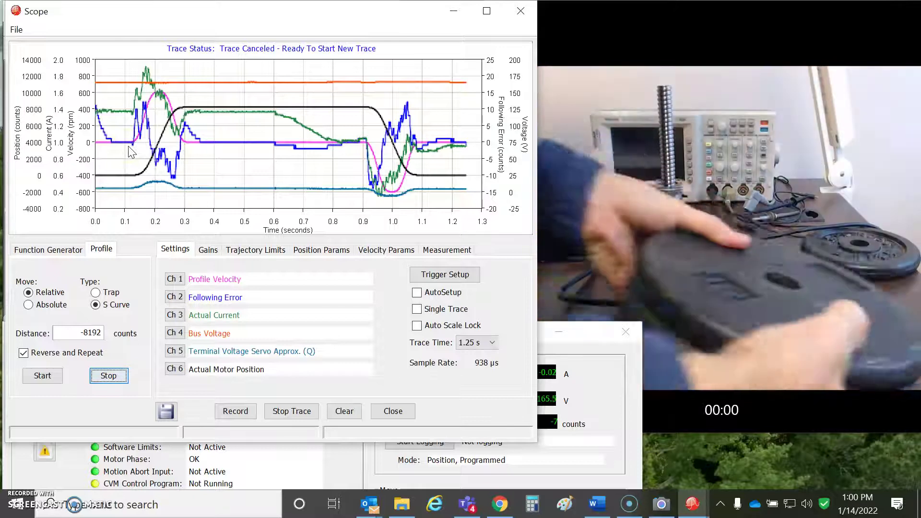
{"action": "left_click", "coordinate": [125, 133]}
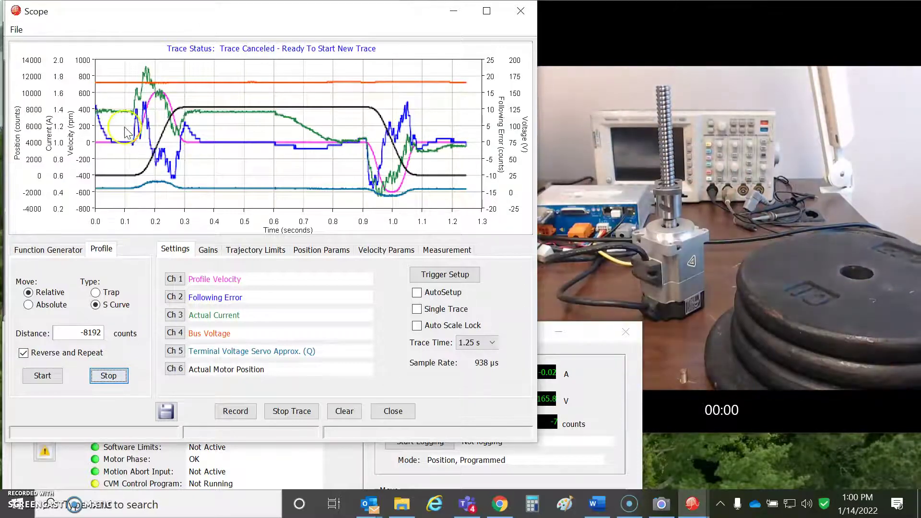
{"action": "left_click_drag", "start_coordinate": [263, 6], "coordinate": [417, 35]}
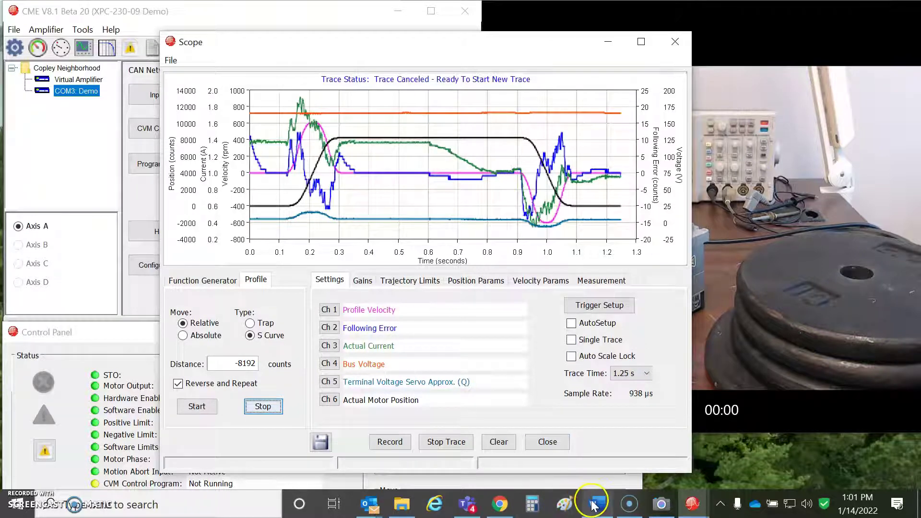
Switch to the Ballscrew-Servomotor document and scroll to the Panasonic MQMD011S3X wiring tables and dimension drawing.
{"action": "mouse_move", "coordinate": [599, 513]}
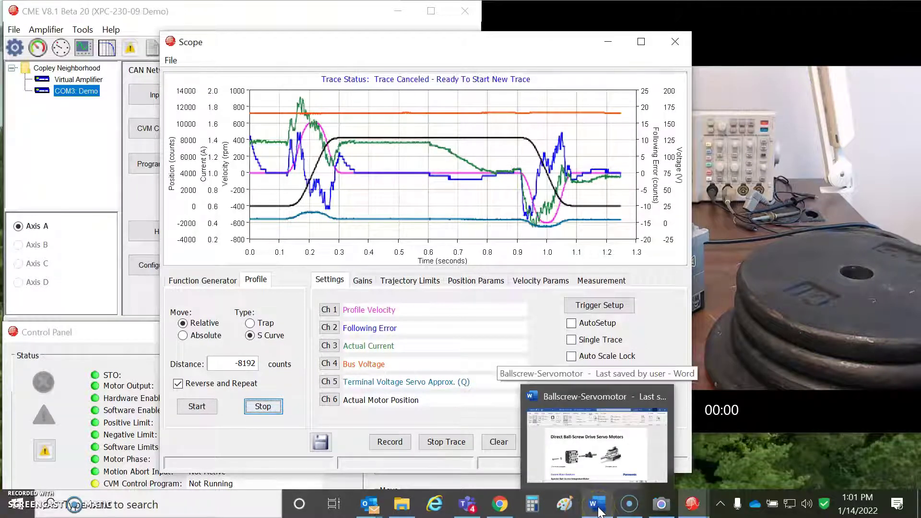
{"action": "left_click", "coordinate": [599, 509]}
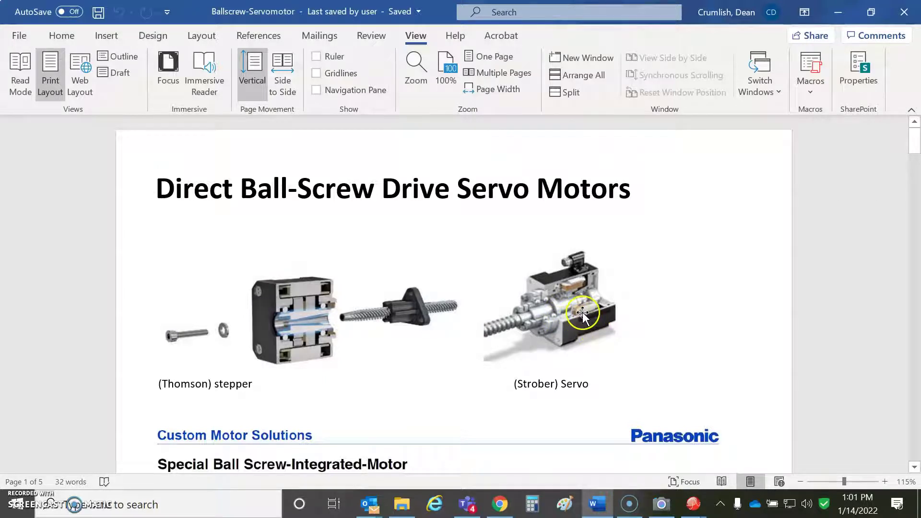
{"action": "left_click_drag", "start_coordinate": [915, 152], "coordinate": [915, 173]}
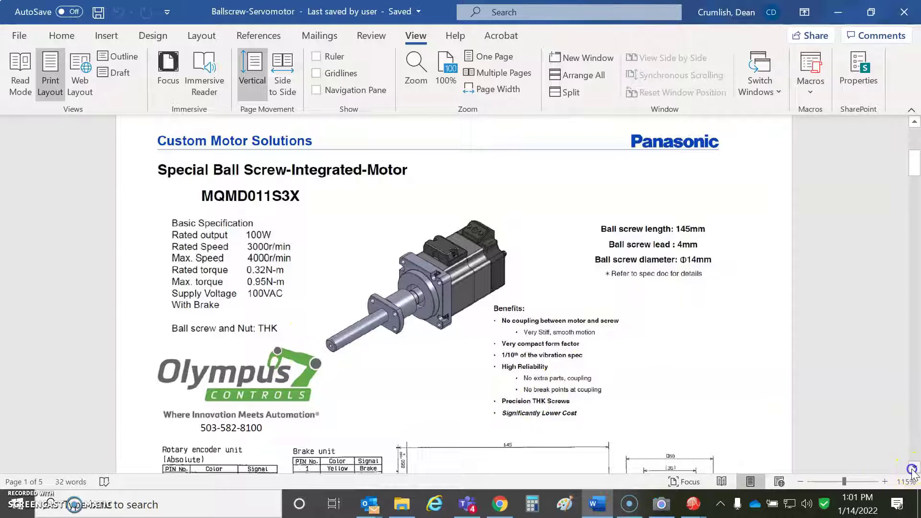
{"action": "scroll", "coordinate": [913, 470], "scroll_direction": "down", "scroll_amount": 5}
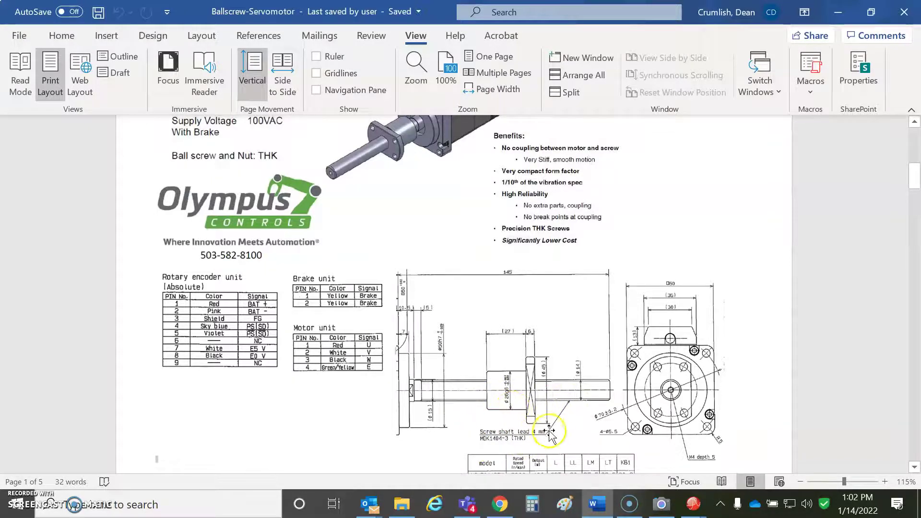
Scroll past the Resolution 0.5um page to the Backlash (Play) 0.01mm = 10um page.
{"action": "left_click_drag", "start_coordinate": [913, 183], "coordinate": [914, 214]}
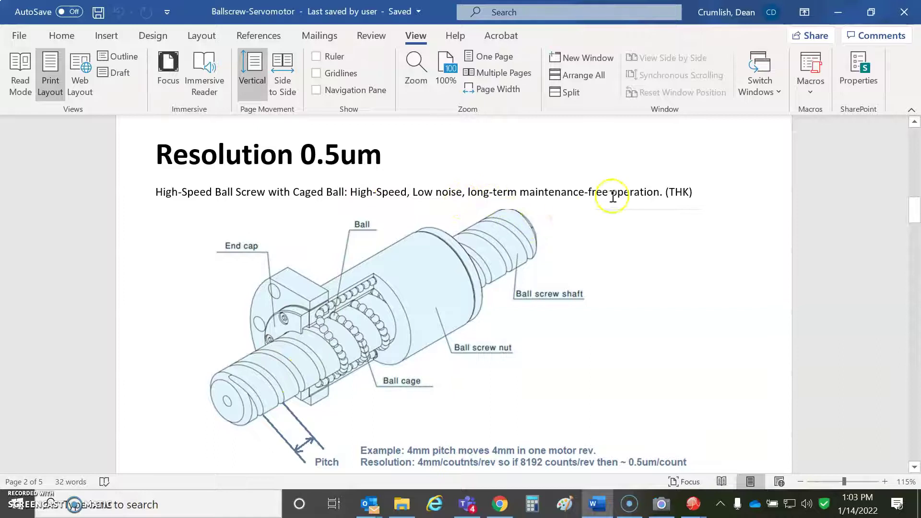
{"action": "left_click_drag", "start_coordinate": [916, 211], "coordinate": [915, 278]}
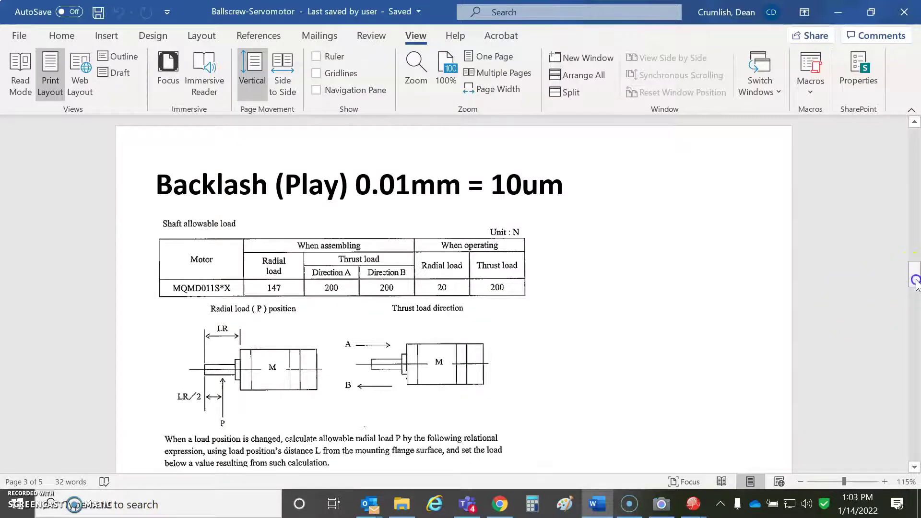
Read the backlash and axial play explanation and scroll on to the REGEN page.
{"action": "scroll", "coordinate": [480, 288], "scroll_direction": "down", "scroll_amount": 5}
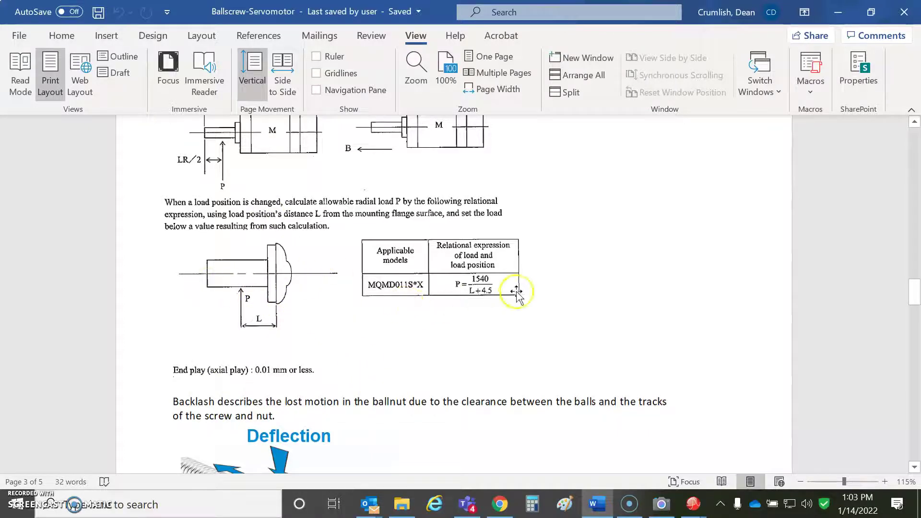
{"action": "scroll", "coordinate": [913, 307], "scroll_direction": "down", "scroll_amount": 5}
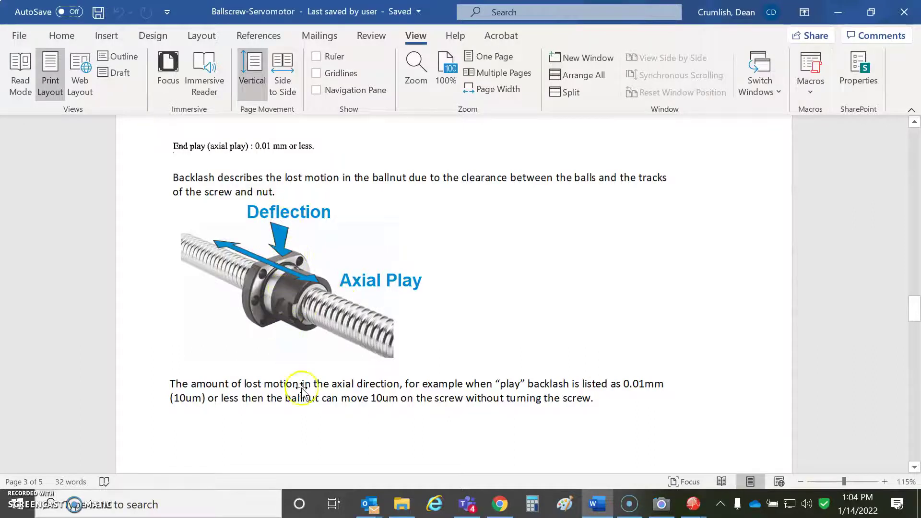
{"action": "left_click_drag", "start_coordinate": [916, 467], "coordinate": [915, 468]}
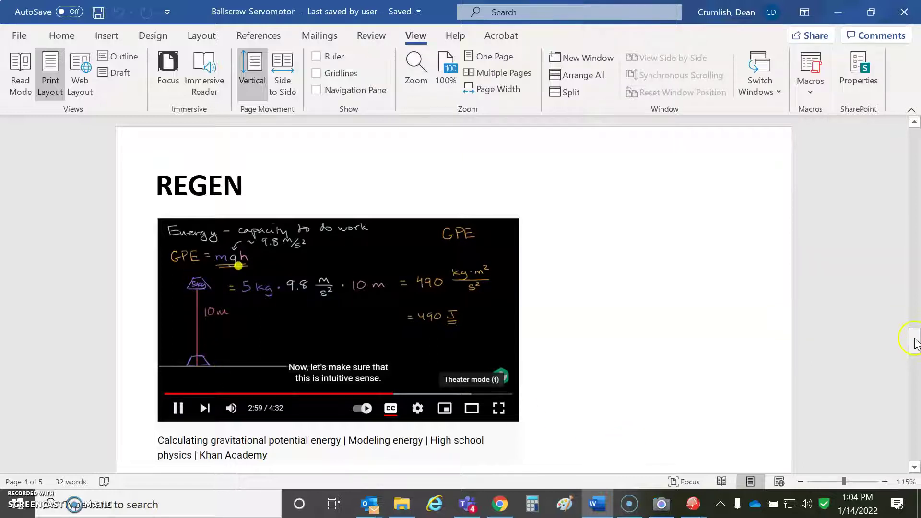
Scroll past the embedded Scope trace screenshot to the Screw wipping page.
{"action": "left_click_drag", "start_coordinate": [915, 341], "coordinate": [916, 364]}
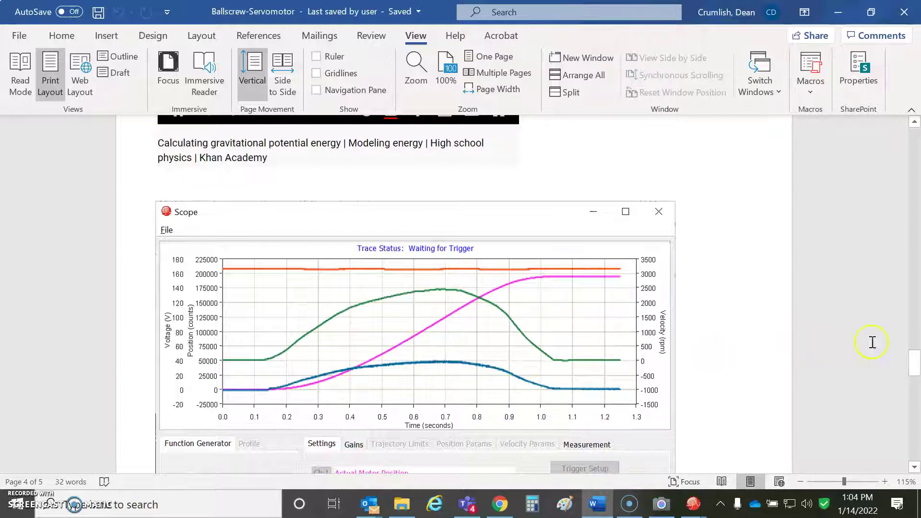
{"action": "left_click_drag", "start_coordinate": [914, 367], "coordinate": [917, 376]}
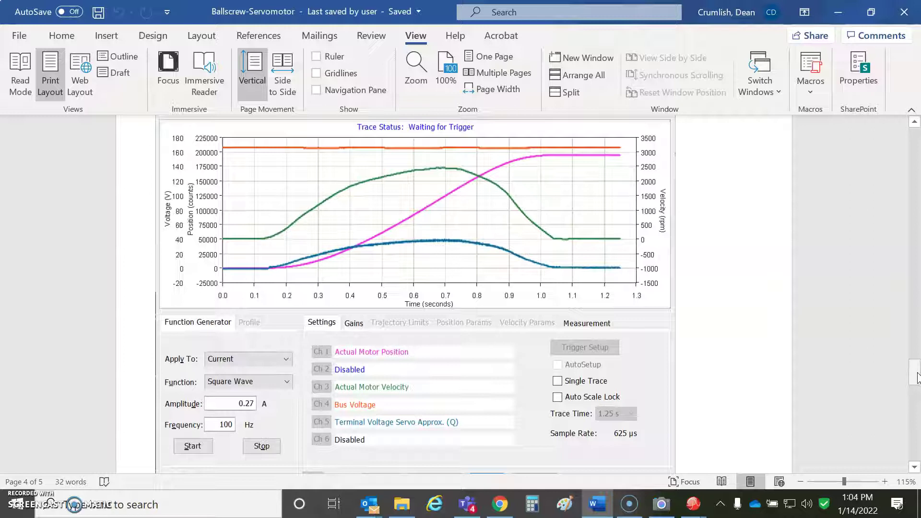
{"action": "left_click_drag", "start_coordinate": [917, 378], "coordinate": [917, 404]}
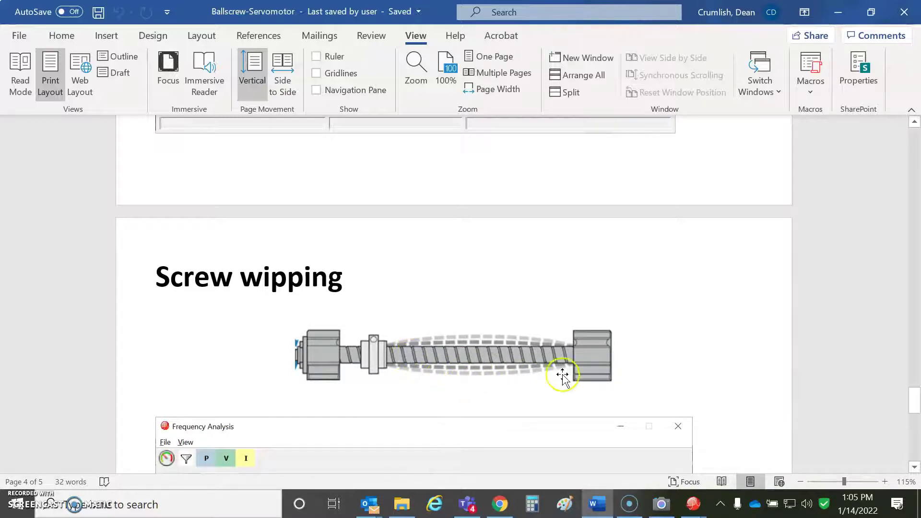
Scroll to the end of the Frequency Analysis sweep log, then minimize Word.
{"action": "left_click_drag", "start_coordinate": [917, 391], "coordinate": [917, 413]}
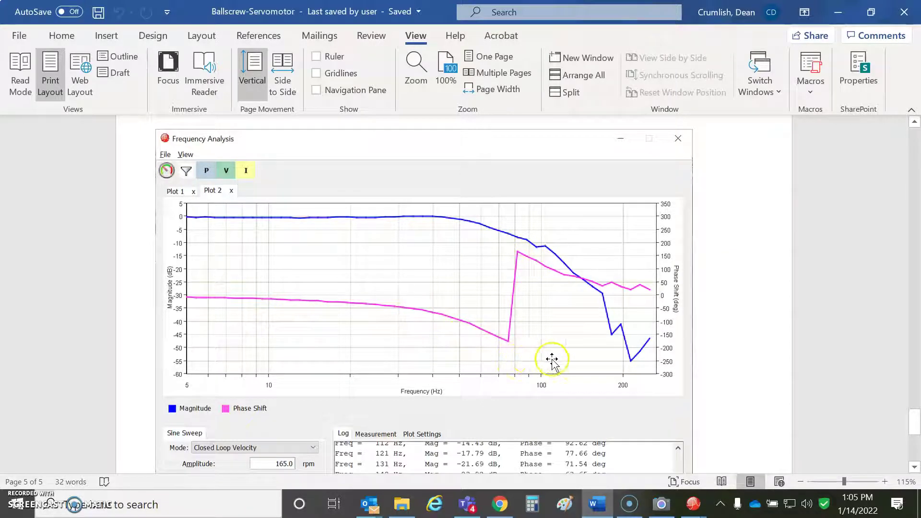
{"action": "left_click_drag", "start_coordinate": [917, 420], "coordinate": [917, 466]}
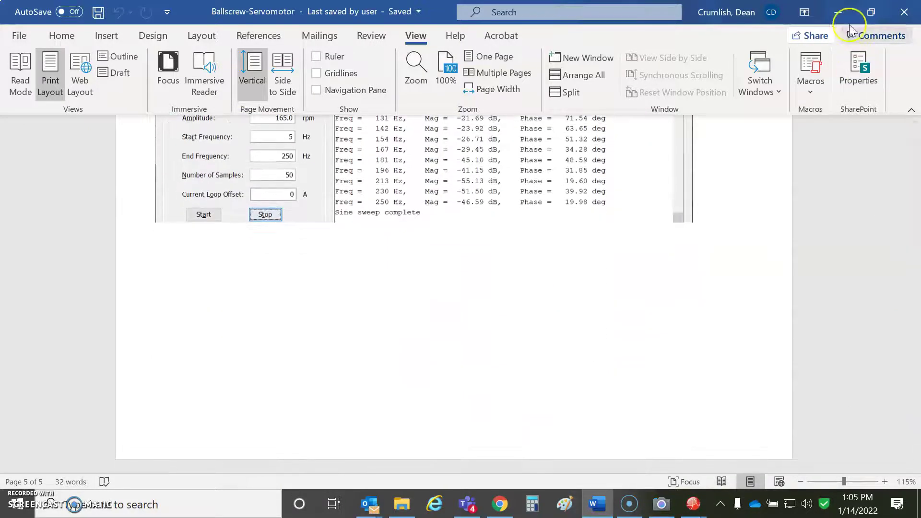
{"action": "left_click", "coordinate": [840, 13]}
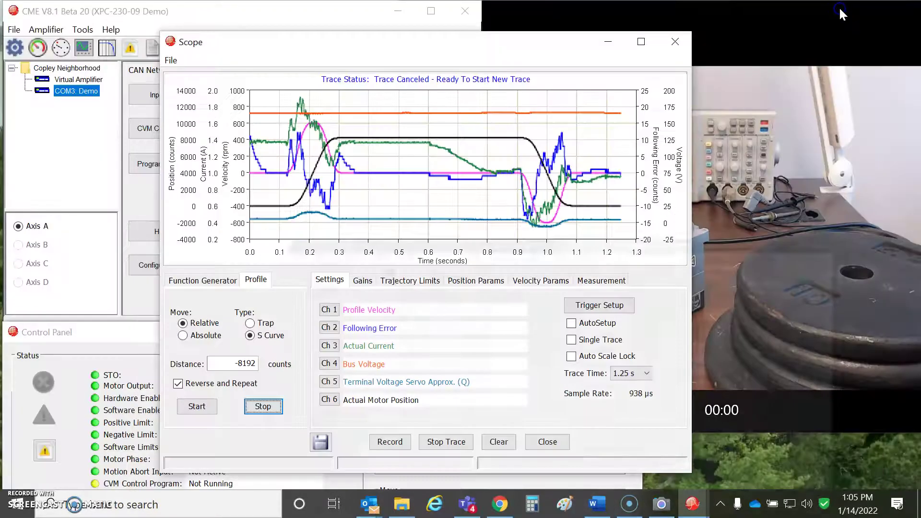
Read through the Ball screw Wikipedia article in Chrome, then switch to the THK en_a15_011.pdf tab.
{"action": "left_click", "coordinate": [500, 504]}
{"action": "left_click", "coordinate": [115, 19]}
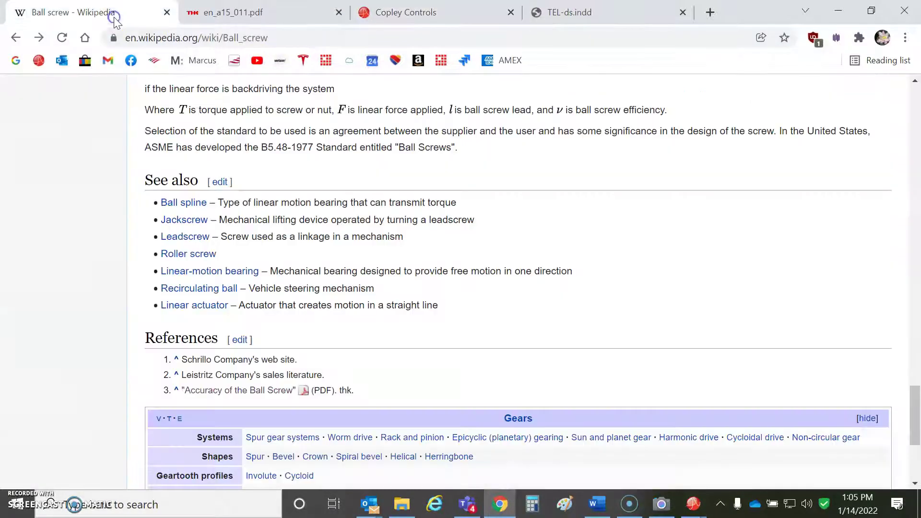
{"action": "left_click_drag", "start_coordinate": [916, 379], "coordinate": [917, 127]}
{"action": "scroll", "coordinate": [917, 129], "scroll_direction": "down", "scroll_amount": 4}
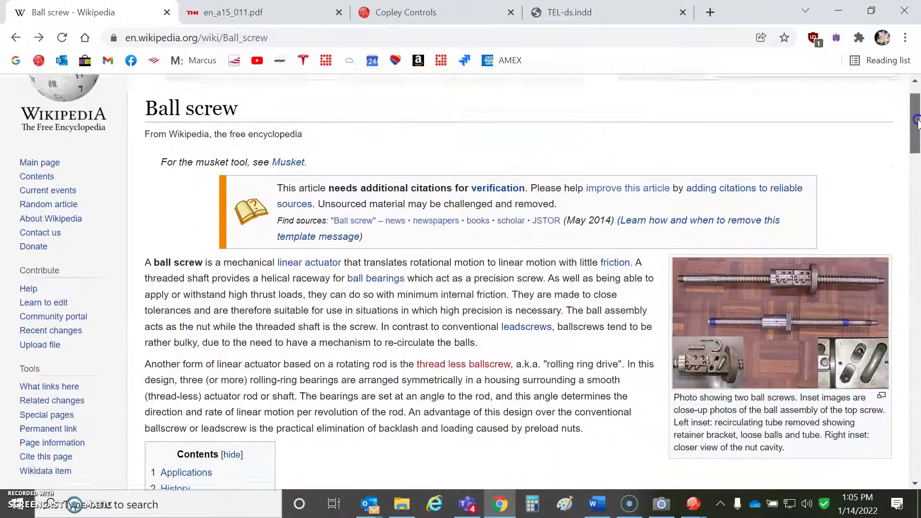
{"action": "left_click_drag", "start_coordinate": [918, 139], "coordinate": [918, 253]}
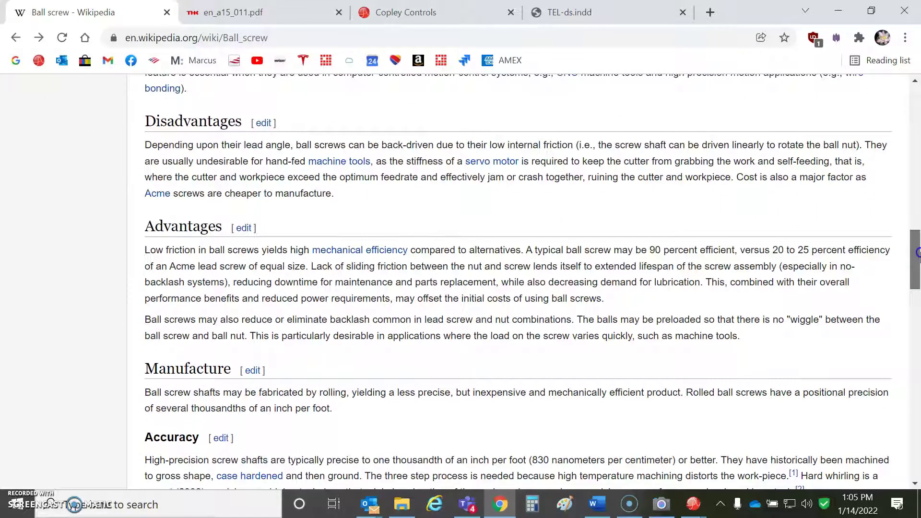
{"action": "left_click_drag", "start_coordinate": [917, 253], "coordinate": [918, 281]}
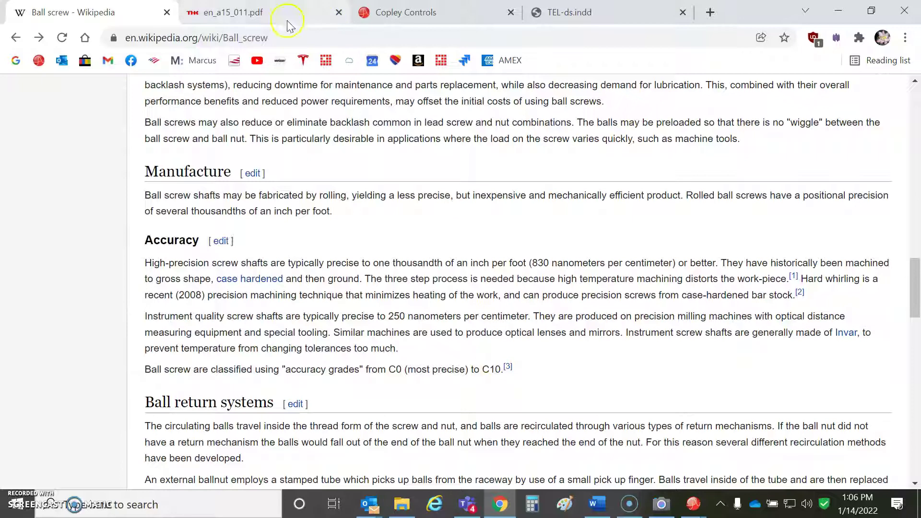
{"action": "left_click_drag", "start_coordinate": [915, 281], "coordinate": [917, 374]}
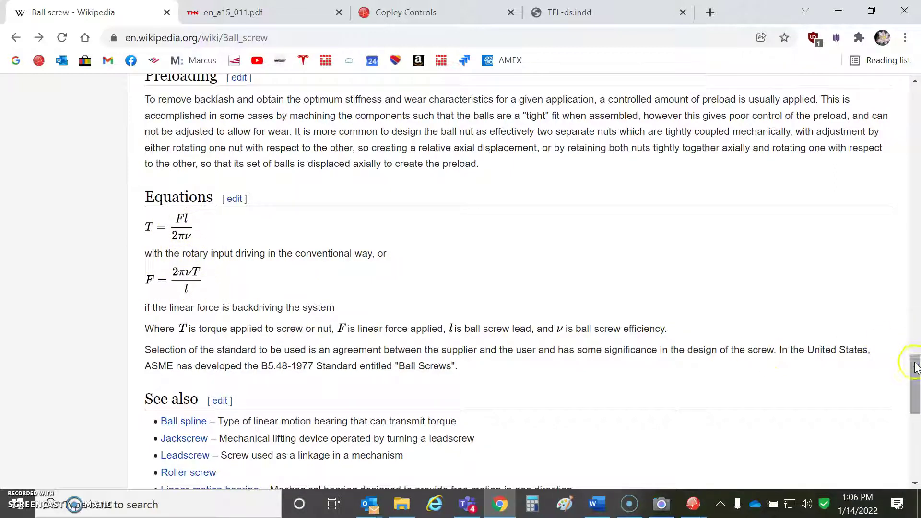
{"action": "left_click_drag", "start_coordinate": [916, 366], "coordinate": [916, 393]}
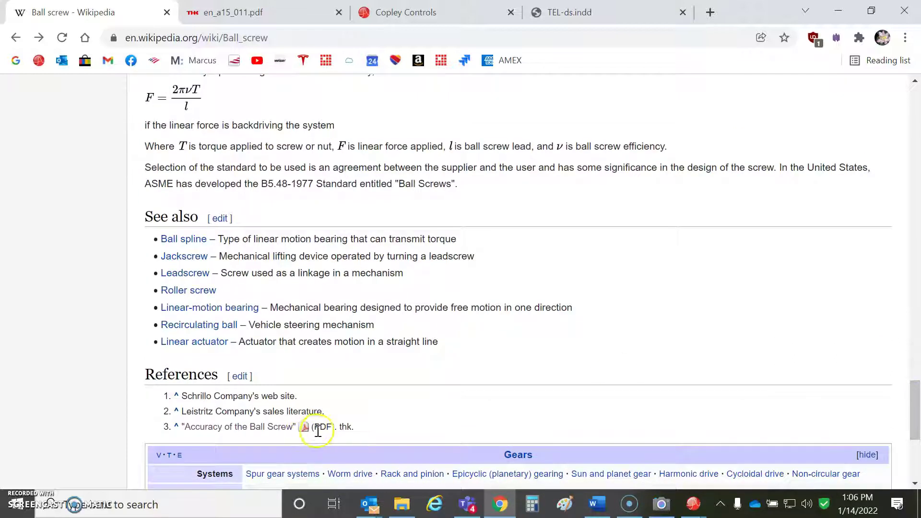
{"action": "left_click", "coordinate": [250, 13]}
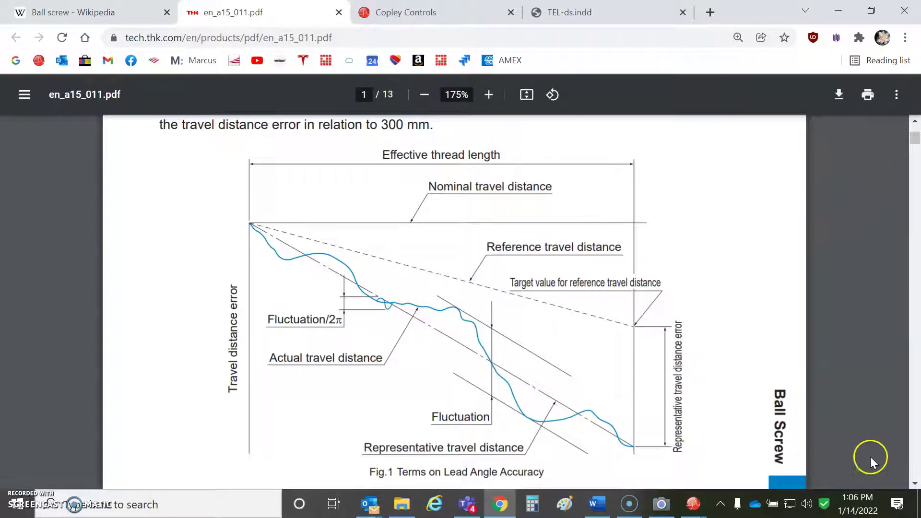
Page through the THK PDF from Table2 on page 2 to Table8 and Table9 on page 6.
{"action": "left_click", "coordinate": [916, 470]}
{"action": "left_click", "coordinate": [916, 470]}
{"action": "left_click", "coordinate": [916, 470]}
{"action": "left_click", "coordinate": [916, 470]}
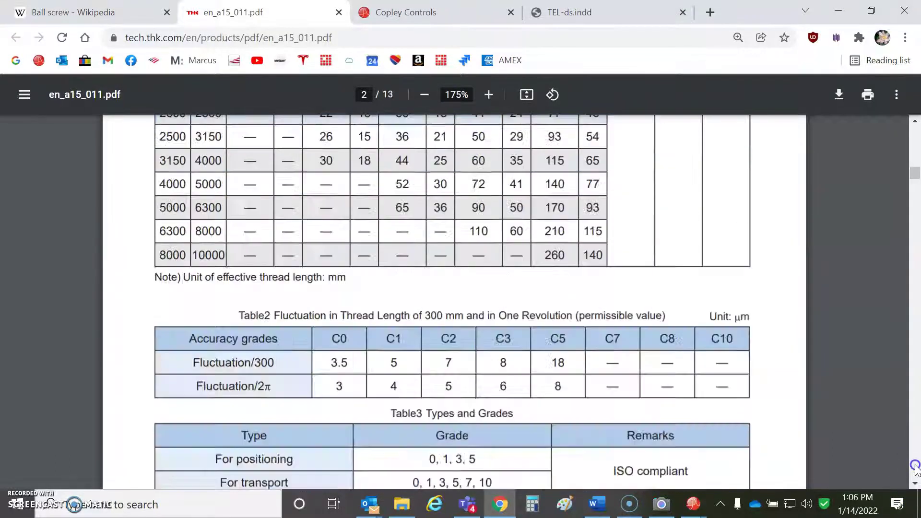
{"action": "left_click", "coordinate": [916, 469]}
{"action": "left_click", "coordinate": [916, 470]}
{"action": "left_click", "coordinate": [916, 469]}
{"action": "left_click", "coordinate": [916, 469]}
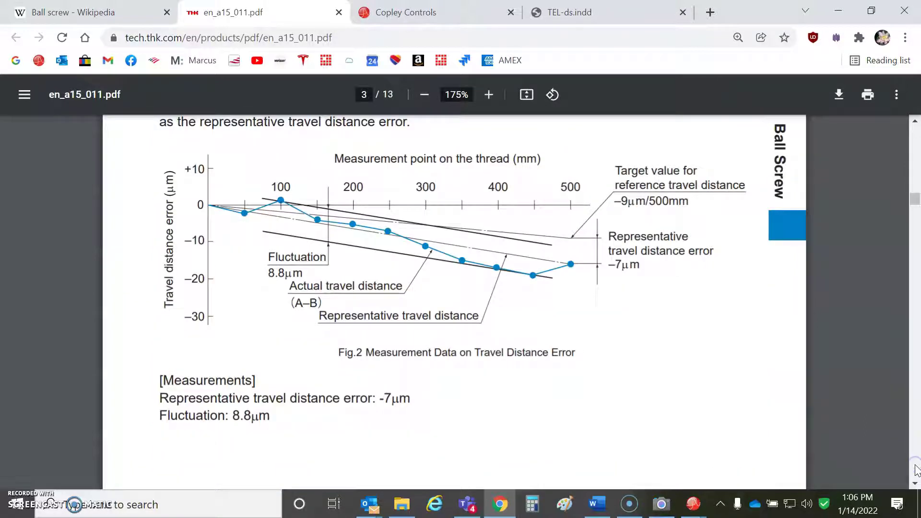
{"action": "left_click", "coordinate": [915, 469]}
{"action": "left_click", "coordinate": [916, 470]}
{"action": "left_click", "coordinate": [916, 470]}
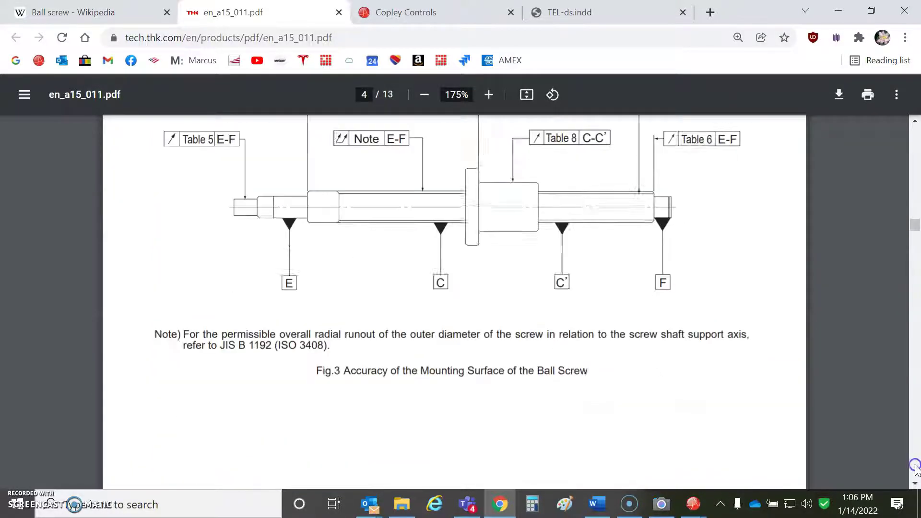
{"action": "left_click", "coordinate": [916, 470]}
{"action": "left_click", "coordinate": [916, 470]}
{"action": "left_click", "coordinate": [915, 470]}
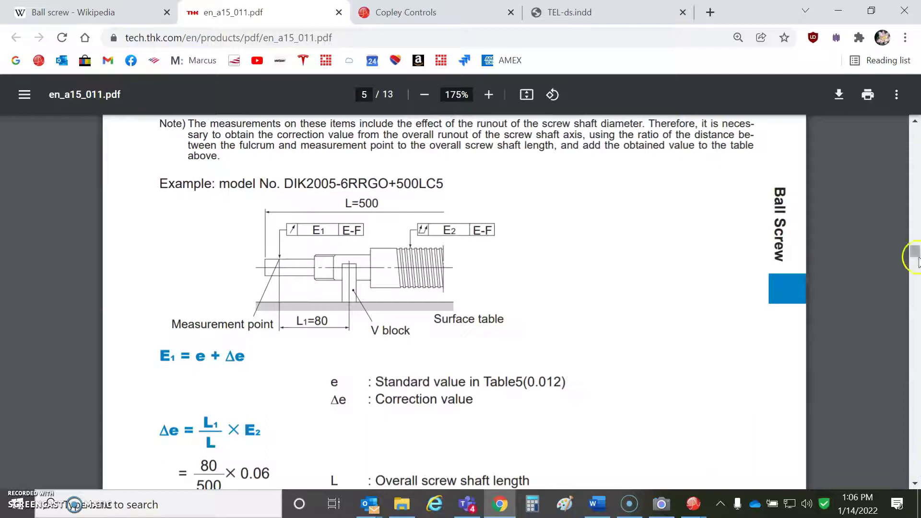
{"action": "left_click", "coordinate": [915, 458]}
{"action": "left_click", "coordinate": [916, 458]}
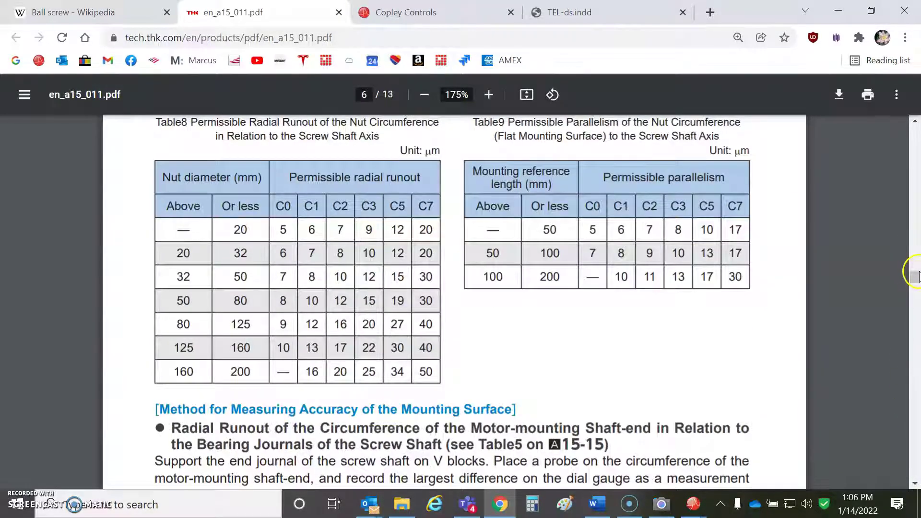
Continue to page 13 of 13, showing Table14 Tolerance Range in Torque Fluctuation.
{"action": "left_click_drag", "start_coordinate": [915, 275], "coordinate": [917, 346]}
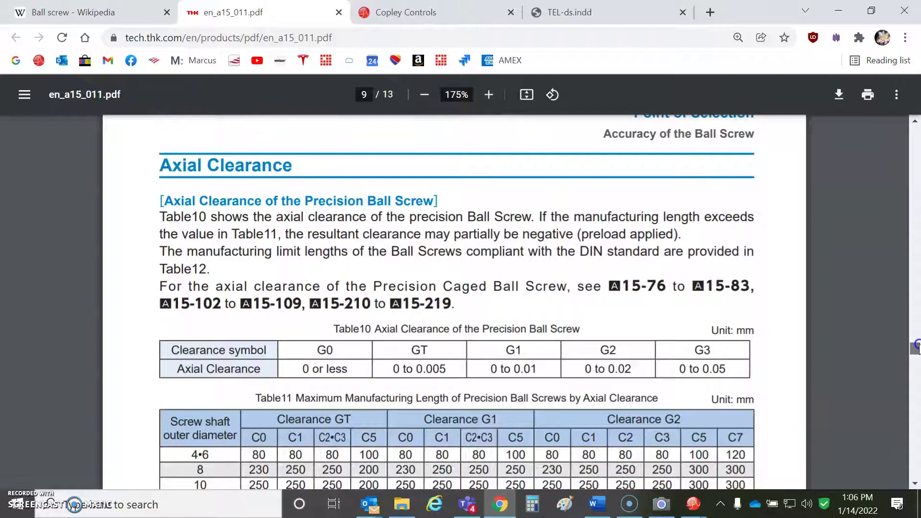
{"action": "left_click", "coordinate": [718, 376]}
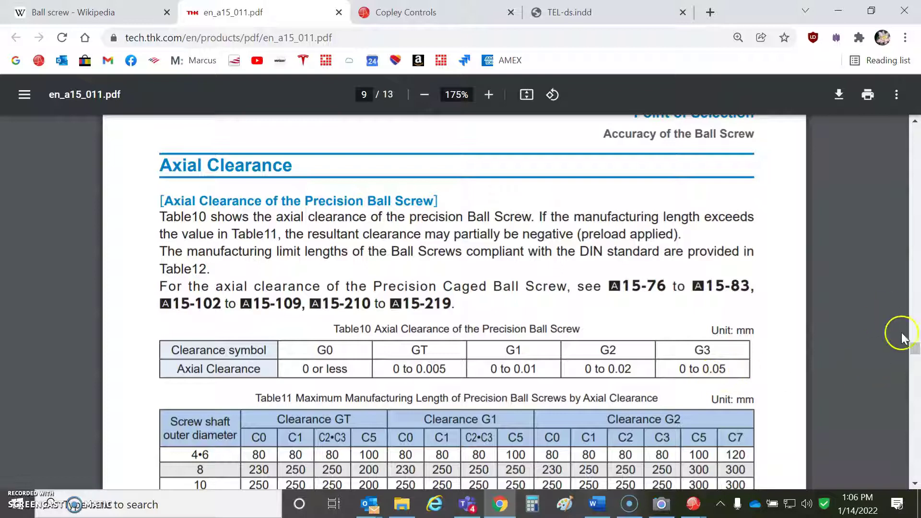
{"action": "left_click_drag", "start_coordinate": [915, 349], "coordinate": [917, 470]}
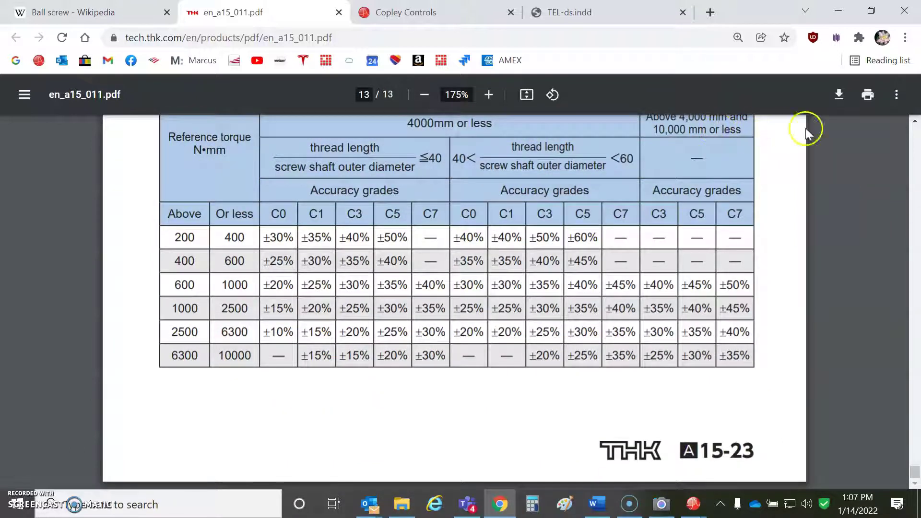
{"action": "scroll", "coordinate": [791, 149], "scroll_direction": "up", "scroll_amount": 1}
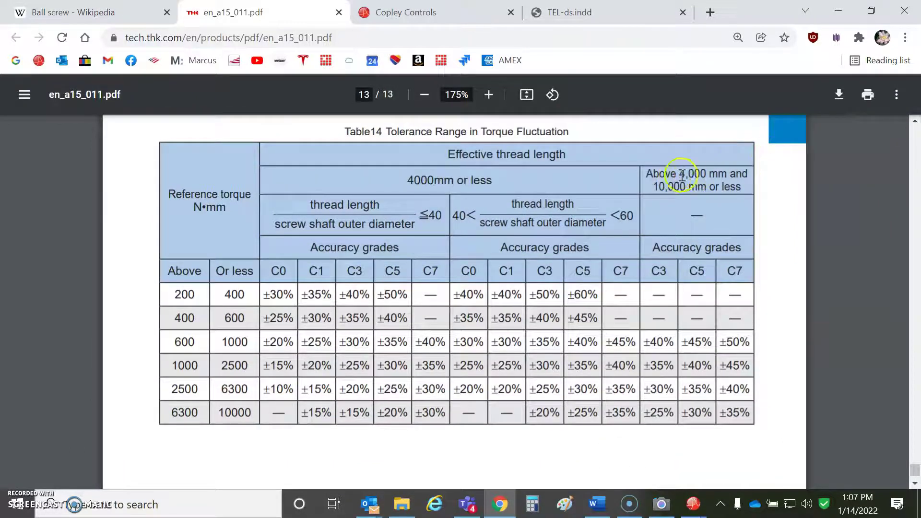